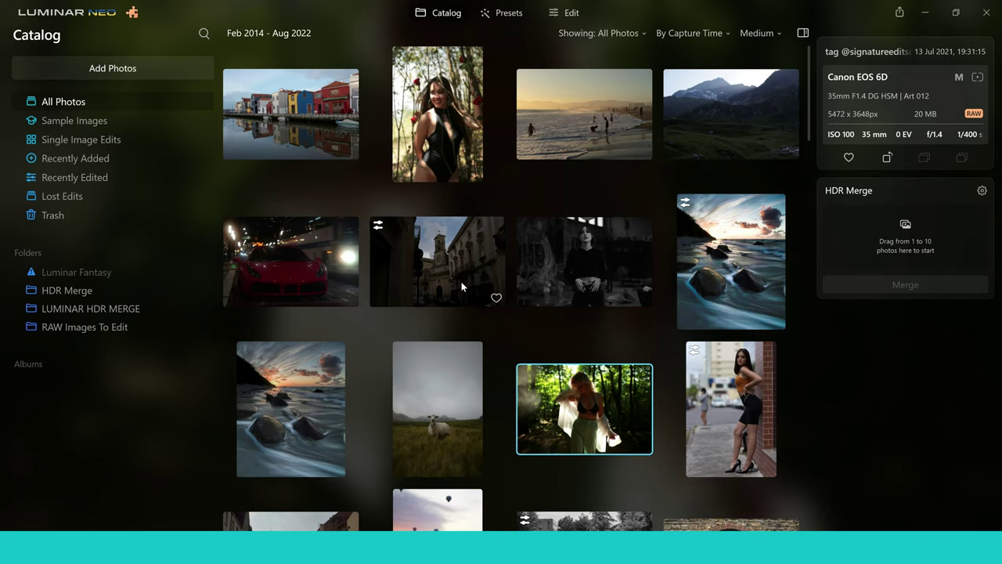
# Step: Drop the dark church photo into HDR Merge and merge it into a single-photo HDR image
pyautogui.click(462, 287)
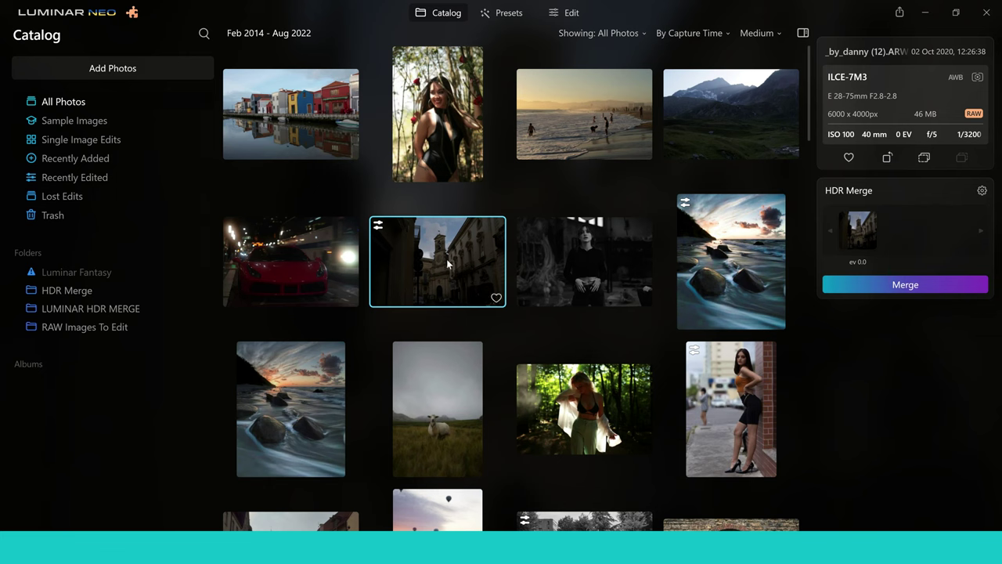
pyautogui.moveTo(883, 222)
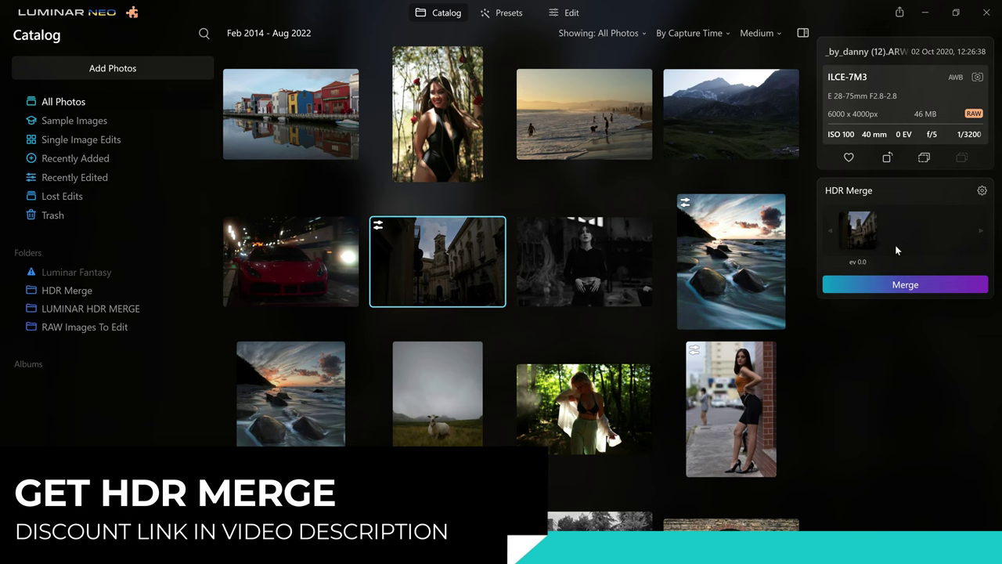
pyautogui.click(902, 289)
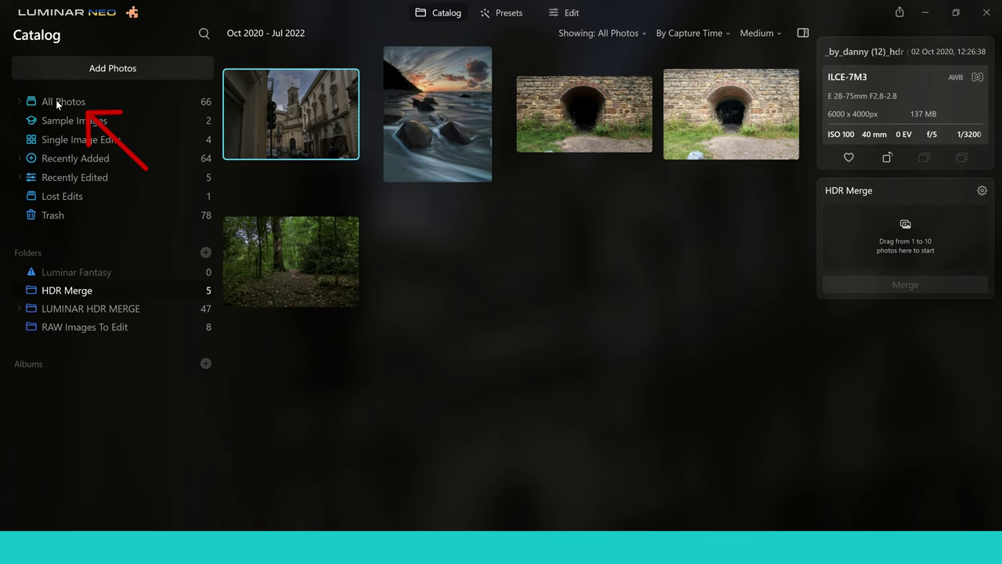
# Step: Open the original church RAW photo on its own from All Photos
pyautogui.click(55, 100)
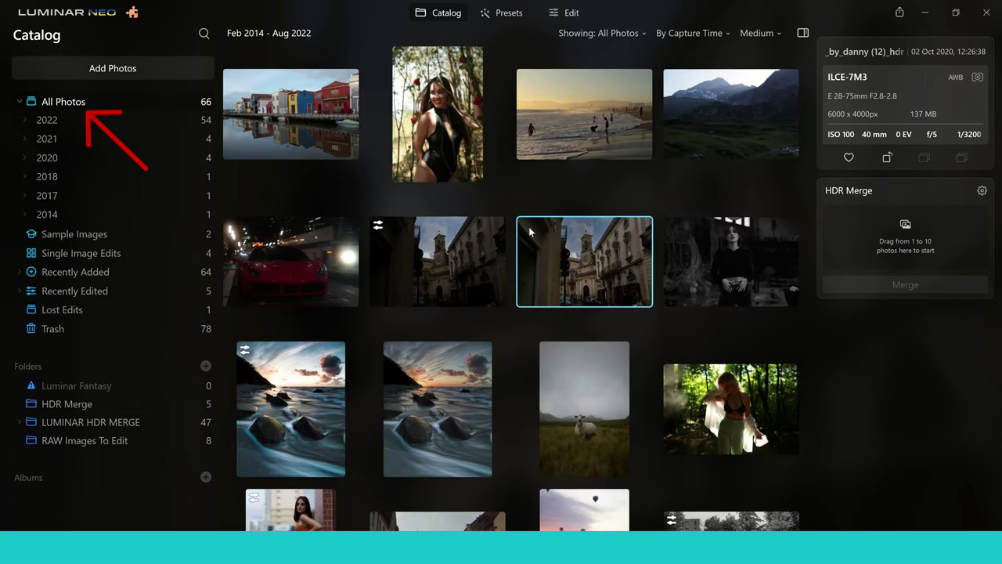
pyautogui.click(411, 261)
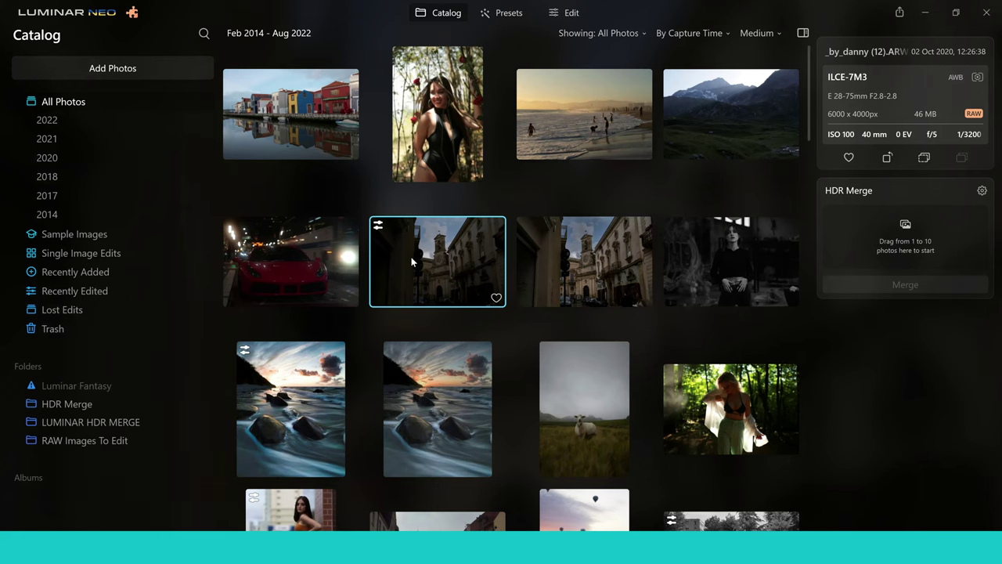
pyautogui.doubleClick(411, 257)
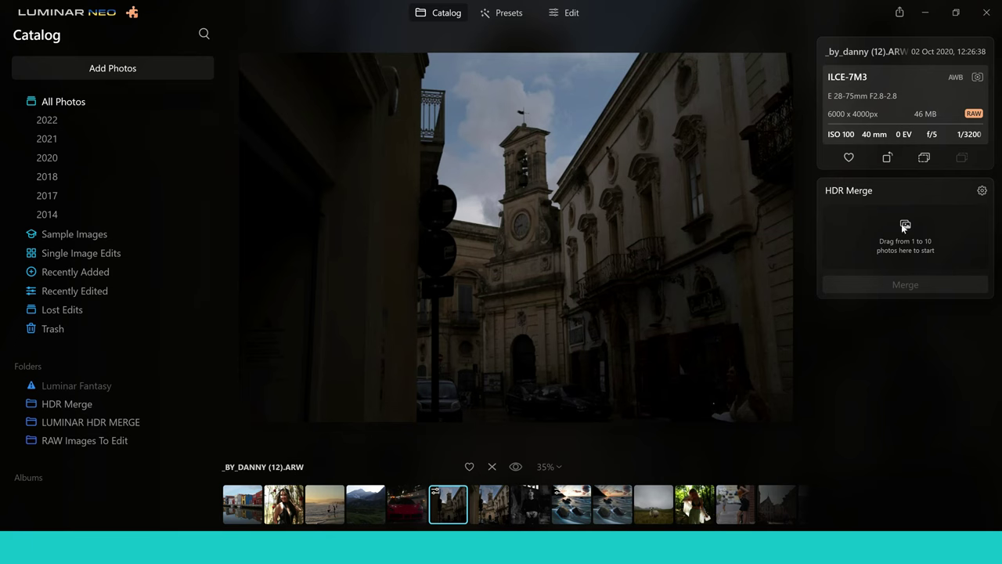
# Step: Compare the church RAW with its brighter HDR TIF, then return to the catalog grid
pyautogui.click(490, 504)
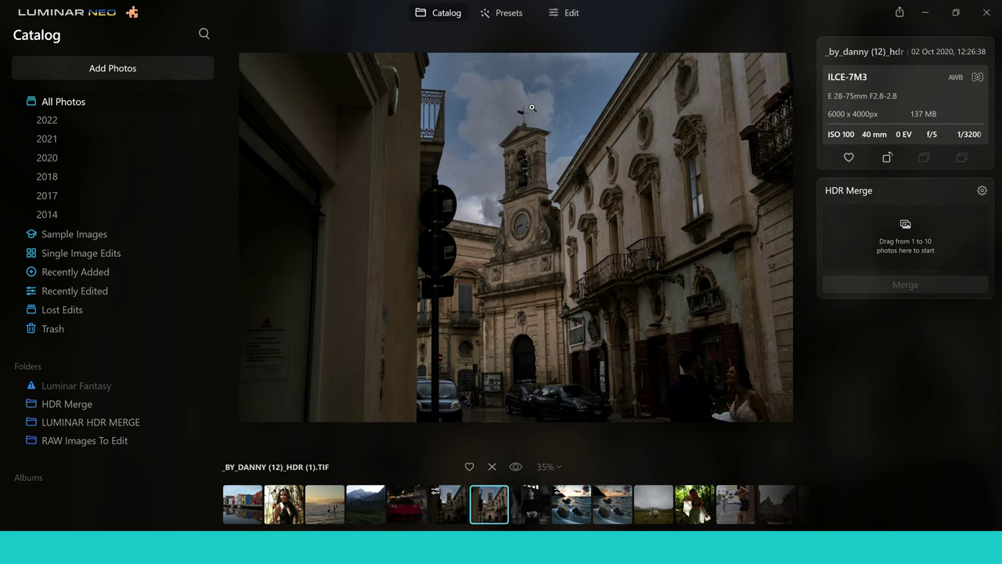
pyautogui.click(449, 505)
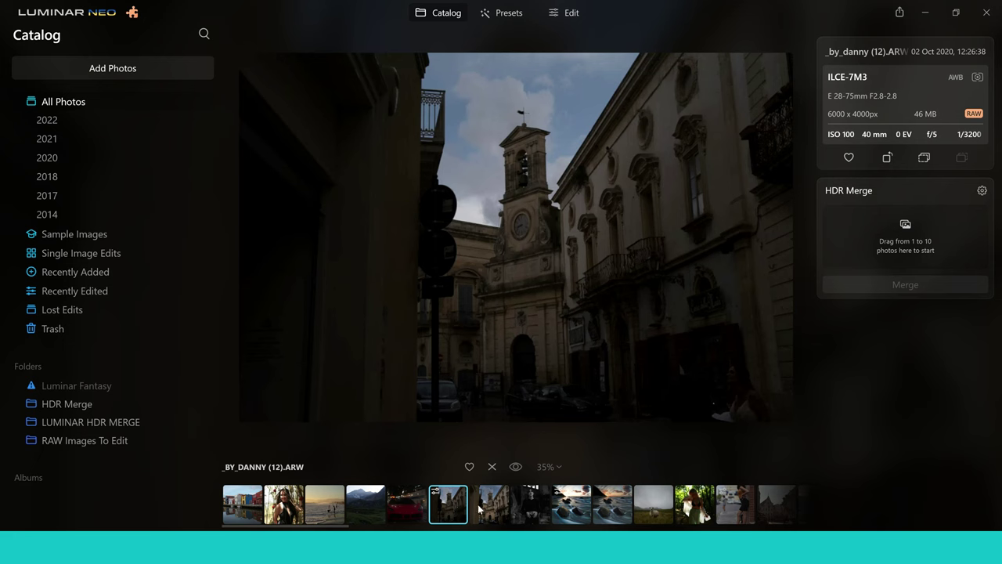
pyautogui.click(489, 505)
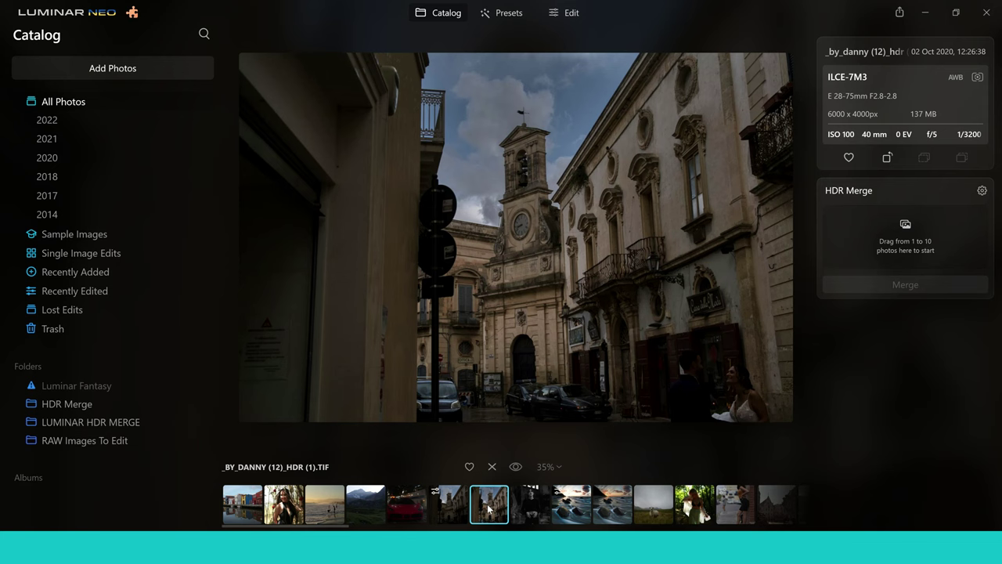
pyautogui.click(435, 16)
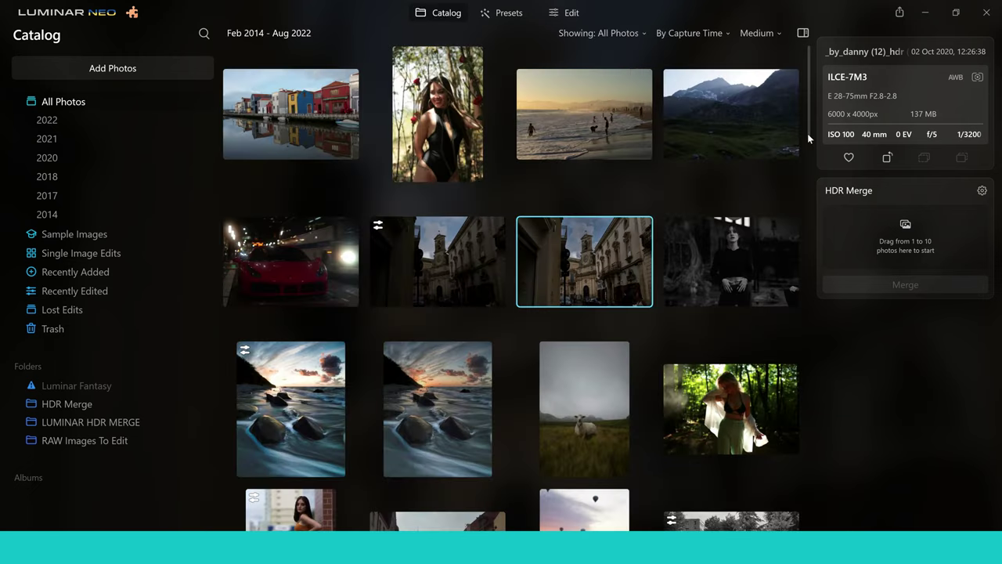
# Step: View the forest portrait full-size, then go back to the catalog grid
pyautogui.moveTo(807, 133)
pyautogui.mouseDown()
pyautogui.moveTo(818, 190)
pyautogui.moveTo(809, 132)
pyautogui.mouseUp()
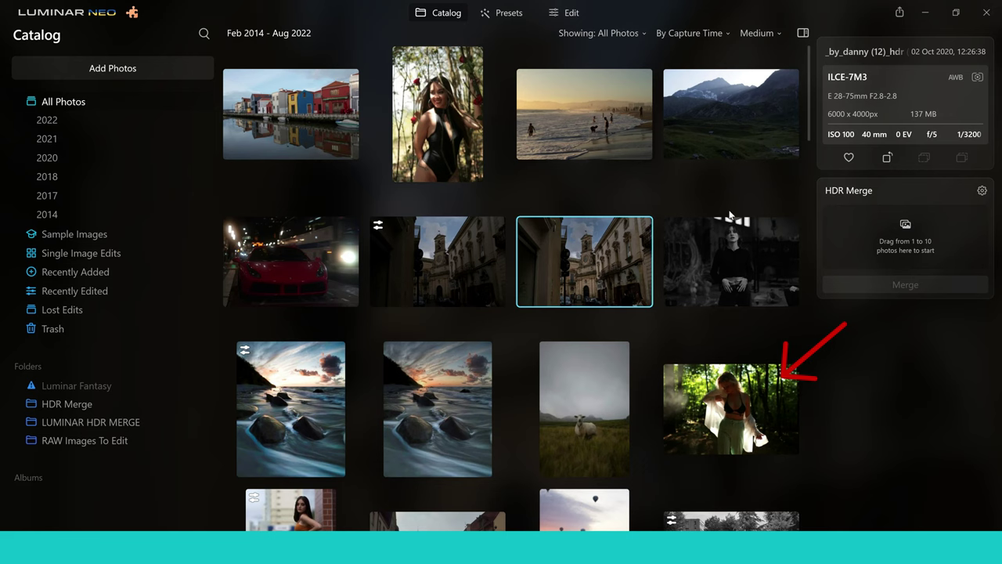
pyautogui.click(684, 439)
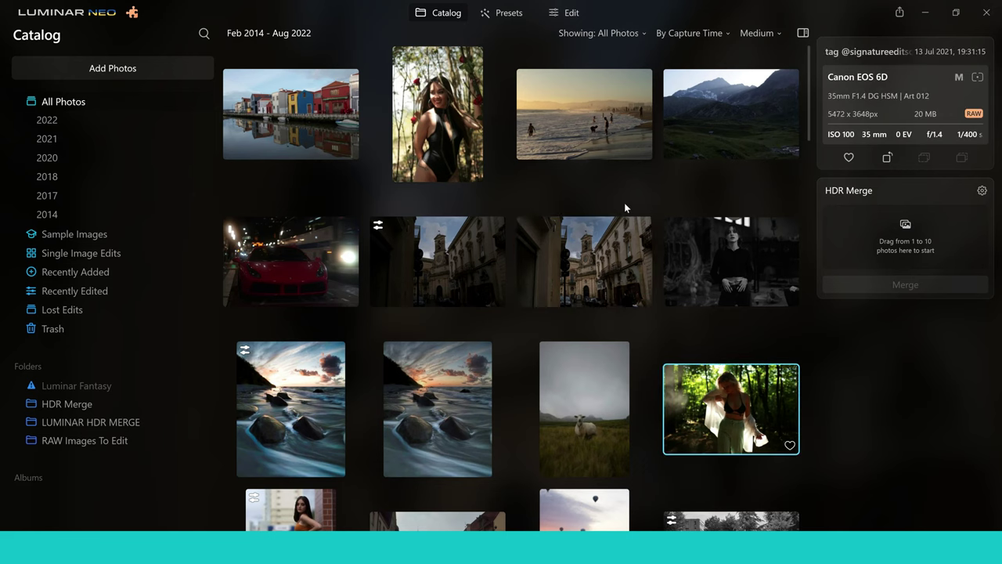
pyautogui.doubleClick(731, 436)
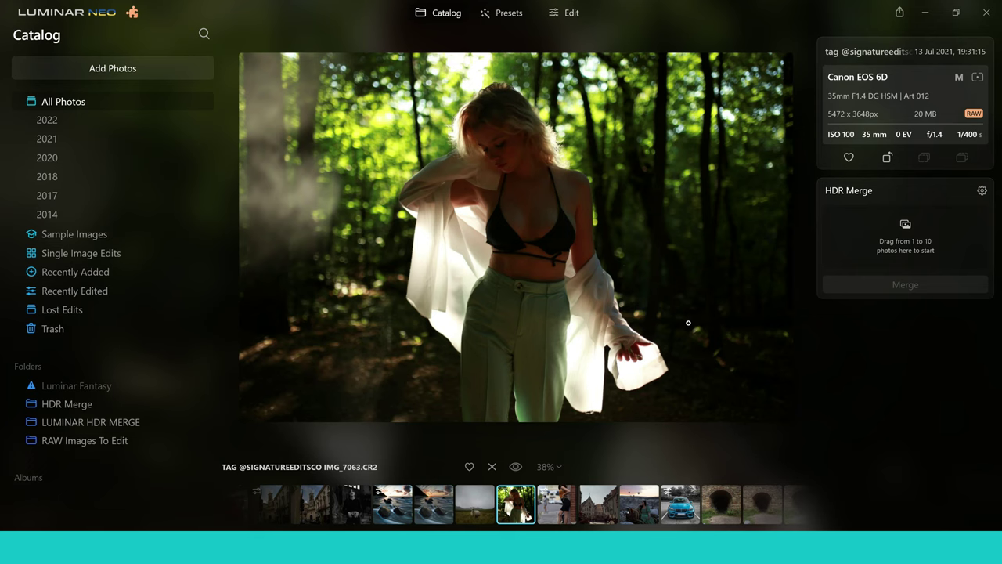
pyautogui.click(447, 14)
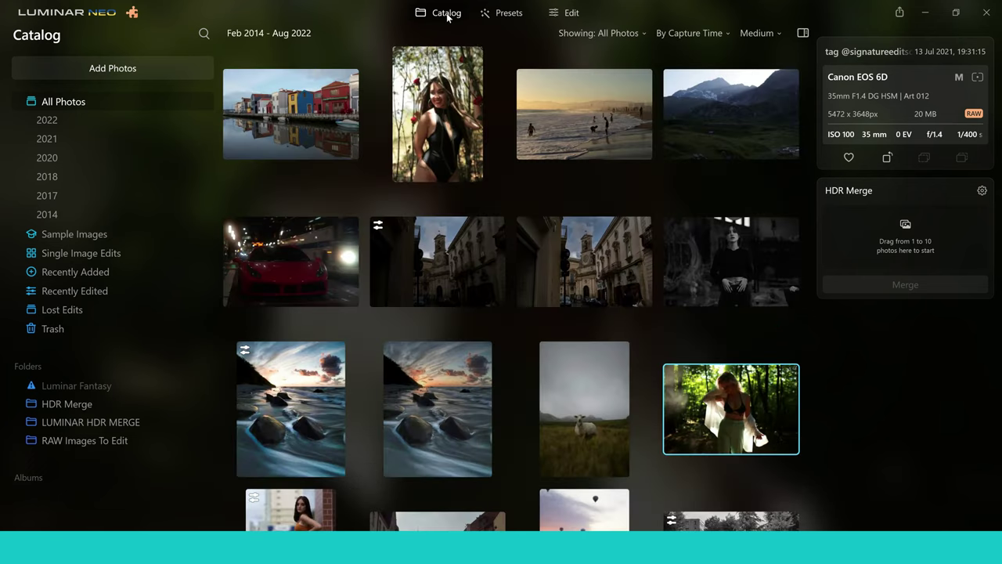
# Step: Add the forest portrait to HDR Merge and merge it into an HDR image
pyautogui.moveTo(732, 408)
pyautogui.mouseDown()
pyautogui.moveTo(861, 281)
pyautogui.moveTo(894, 219)
pyautogui.mouseUp()
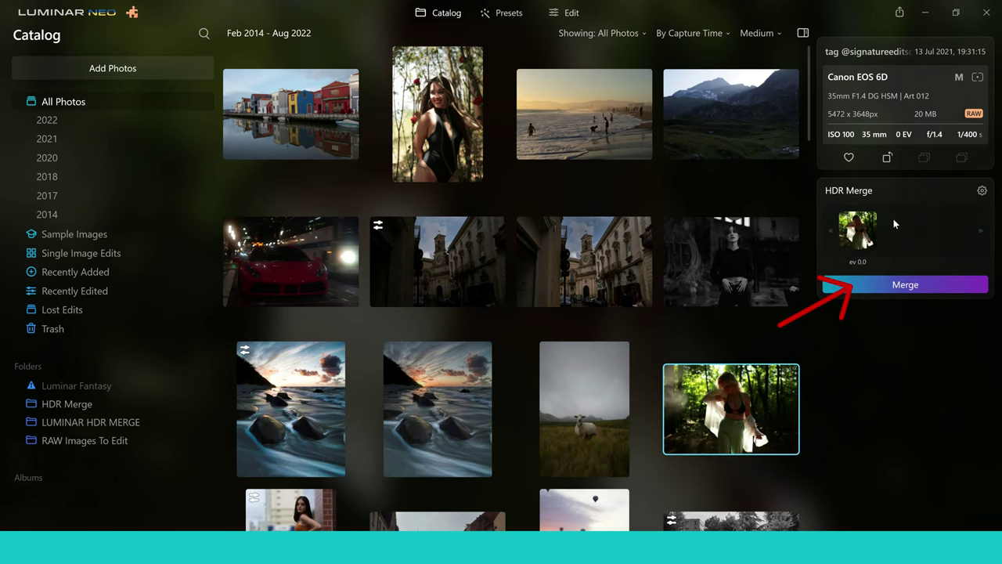
pyautogui.click(898, 285)
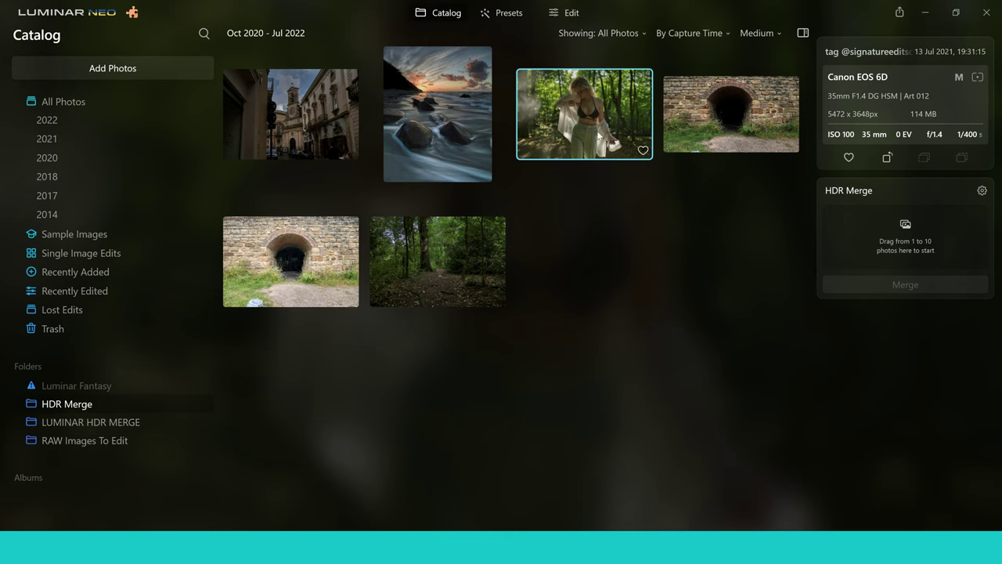
pyautogui.click(78, 108)
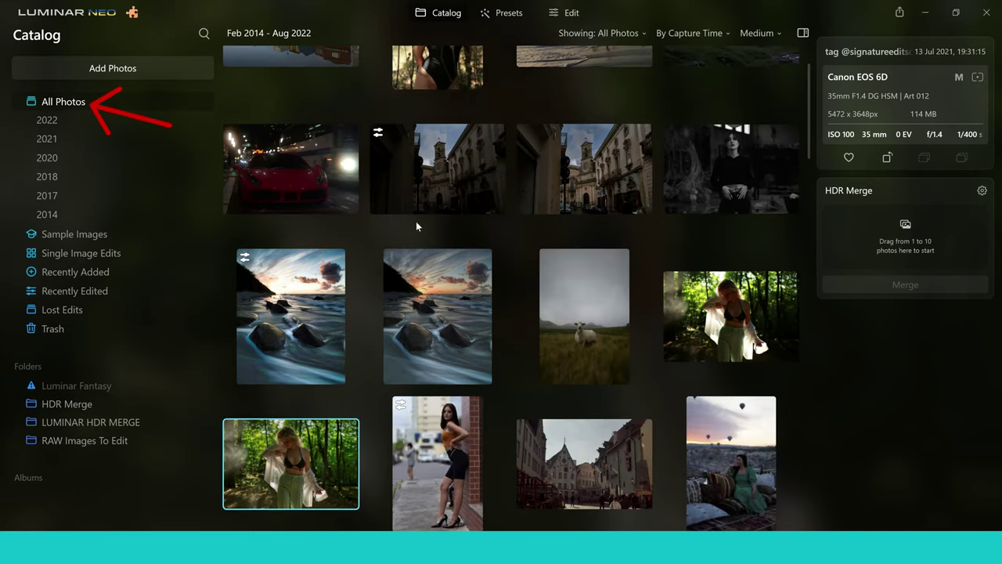
# Step: Compare the forest portrait with its HDR TIF version, then scroll the catalog grid
pyautogui.doubleClick(716, 307)
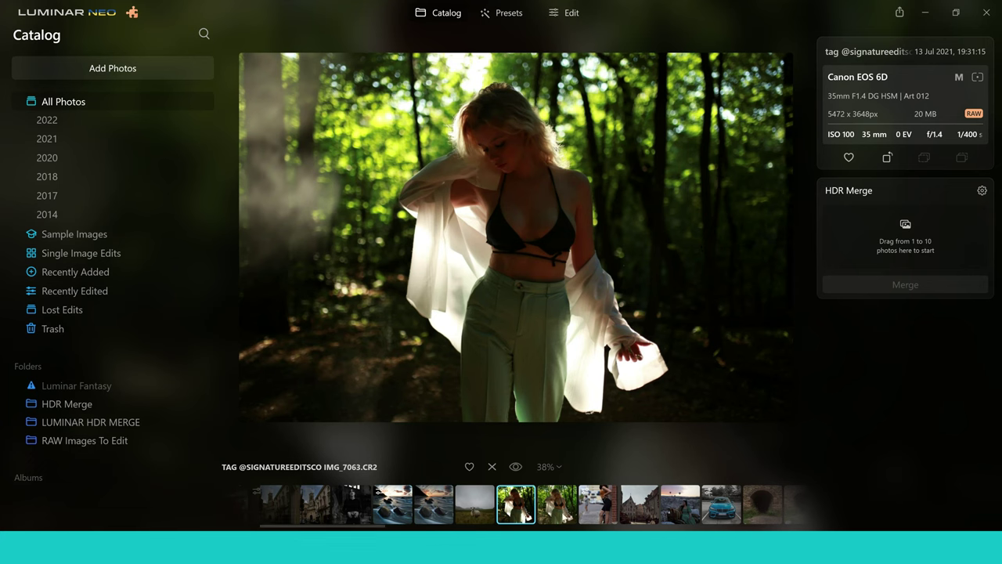
pyautogui.click(561, 513)
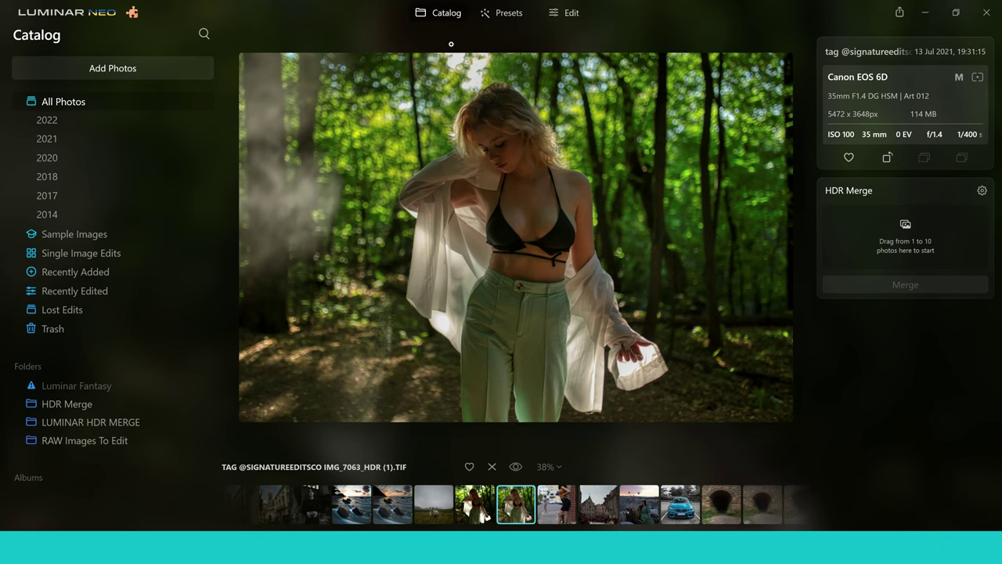
pyautogui.click(446, 20)
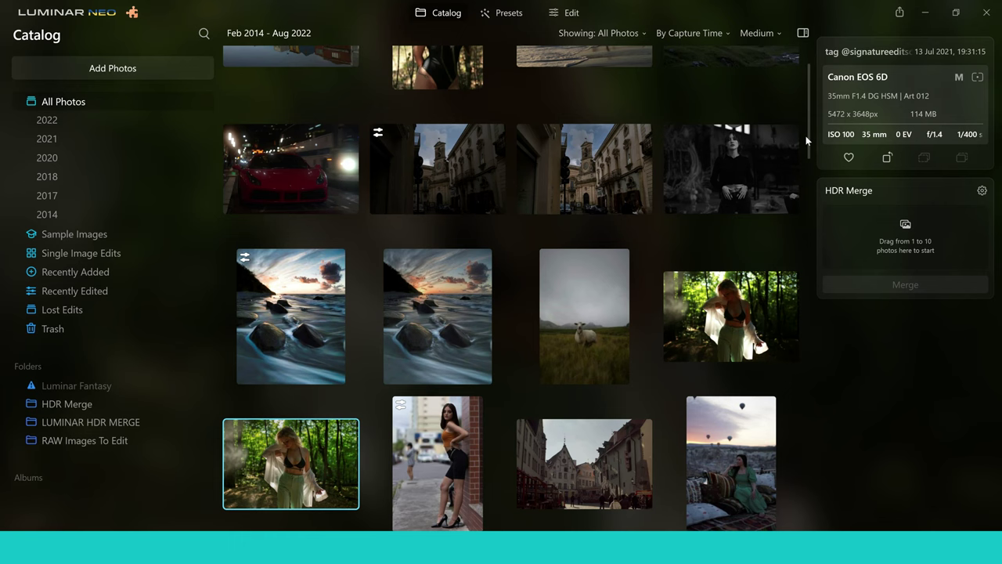
pyautogui.moveTo(810, 148); pyautogui.dragTo(811, 183)
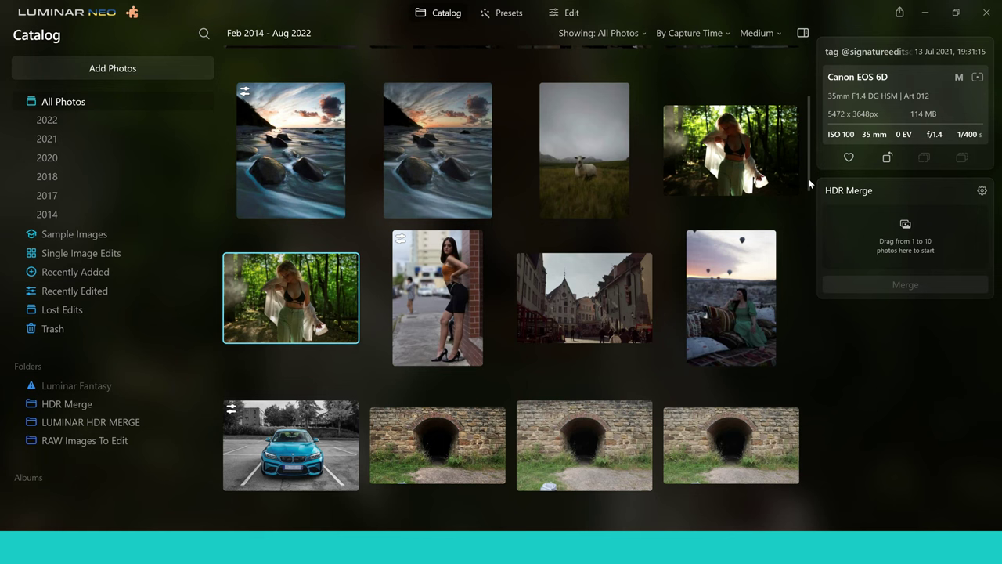
# Step: Add the balloon-sunset photo to HDR Merge and merge it into an HDR image
pyautogui.click(721, 325)
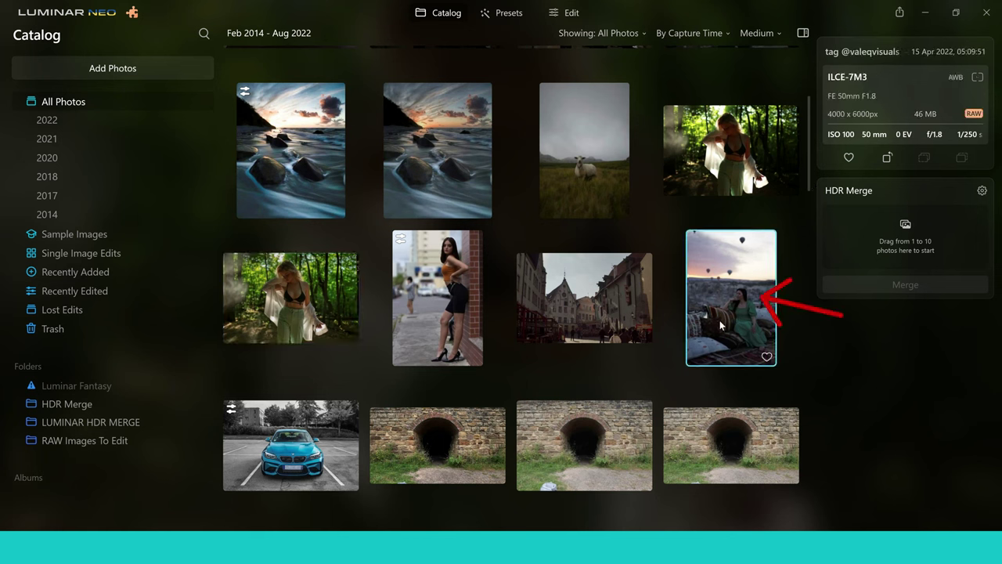
pyautogui.moveTo(721, 325); pyautogui.dragTo(888, 245)
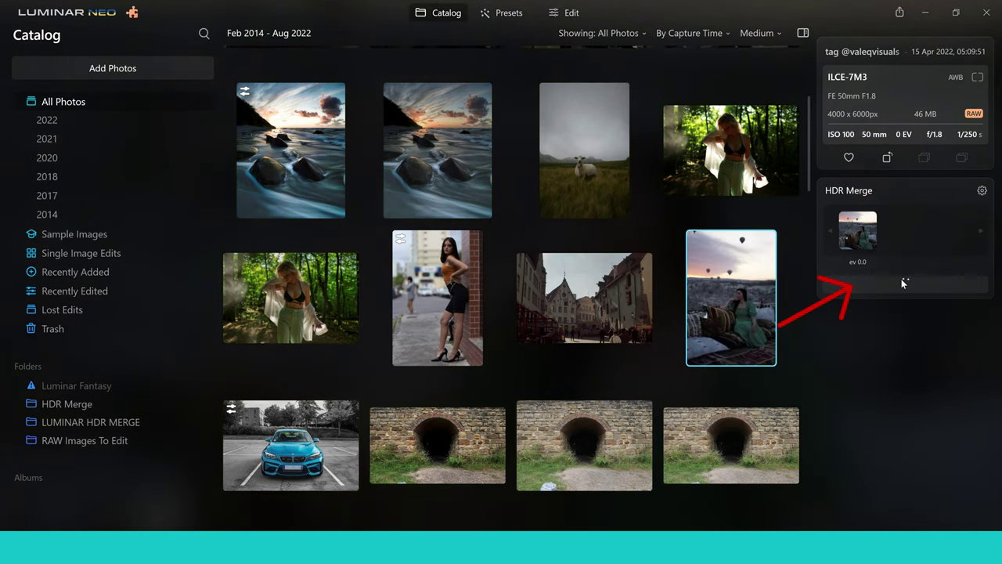
pyautogui.click(901, 283)
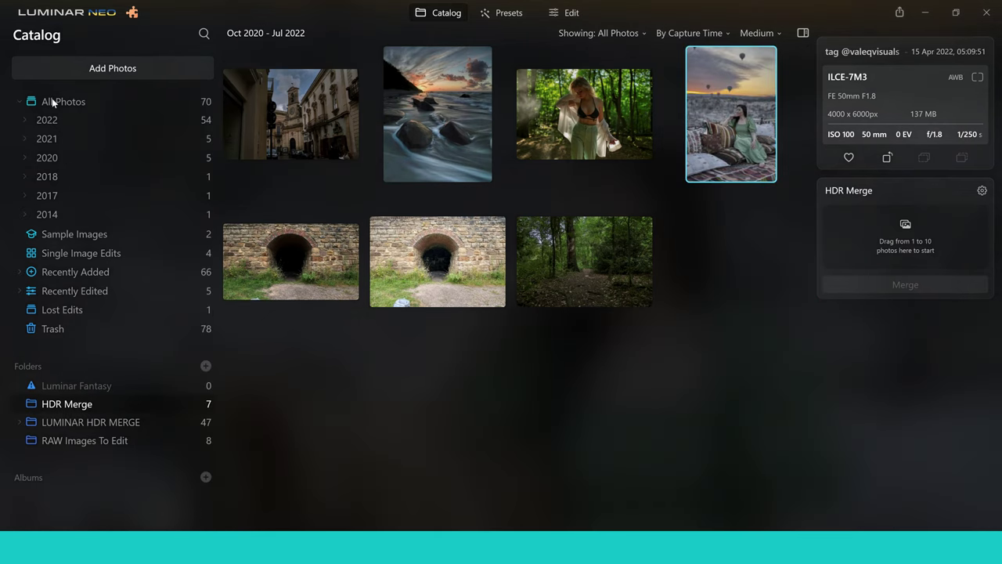
# Step: Open the balloon photo full-size and switch to its HDR TIF version for editing
pyautogui.click(52, 100)
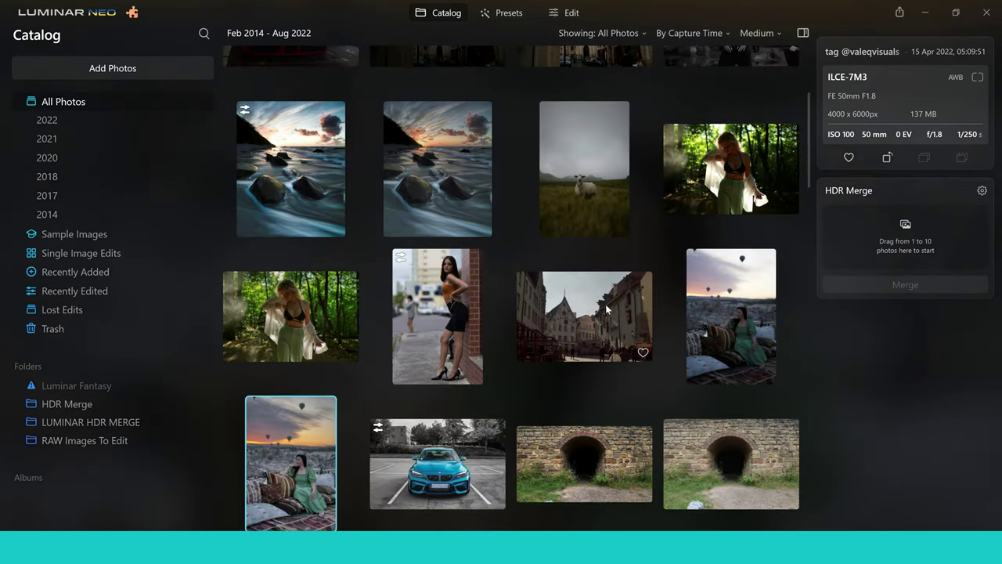
pyautogui.doubleClick(723, 313)
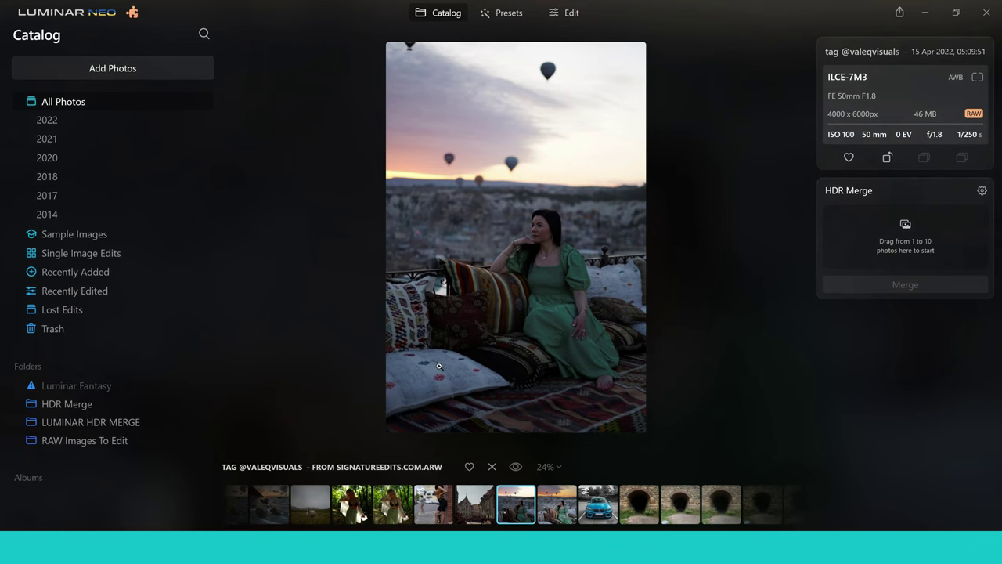
pyautogui.click(558, 507)
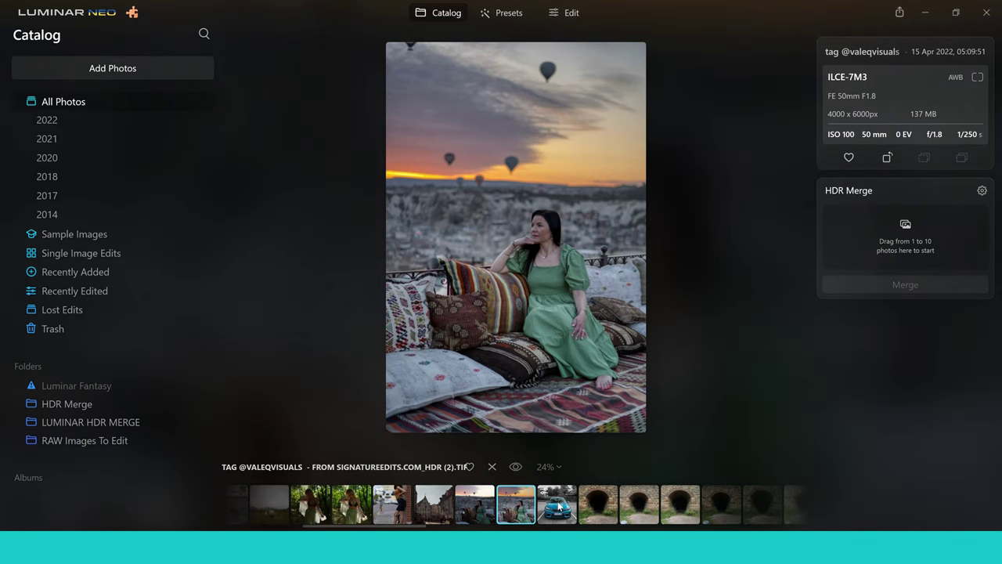
pyautogui.click(567, 16)
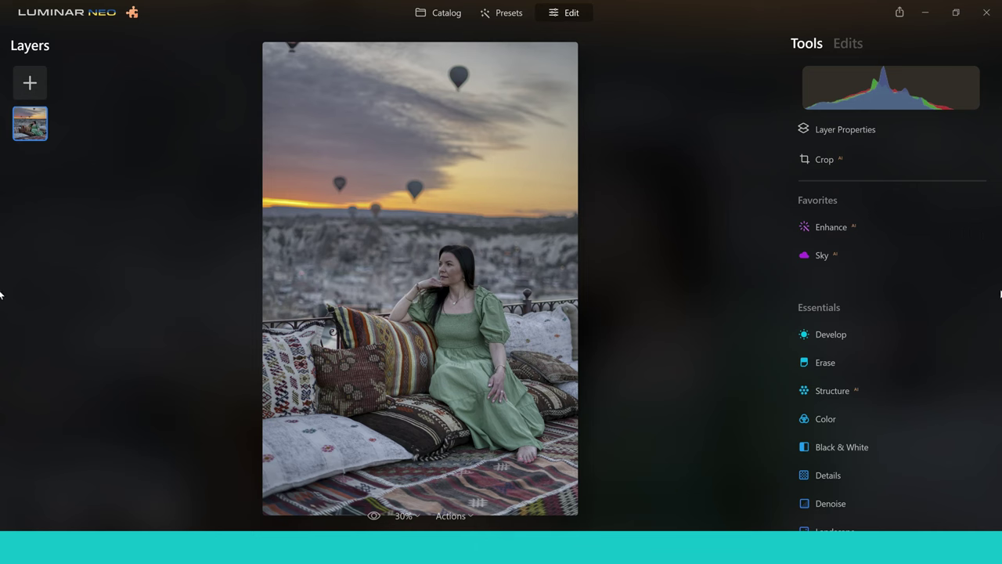
# Step: Scroll the Tools panel down to Mood and expand it, showing Amount 30
pyautogui.moveTo(996, 222); pyautogui.dragTo(996, 365)
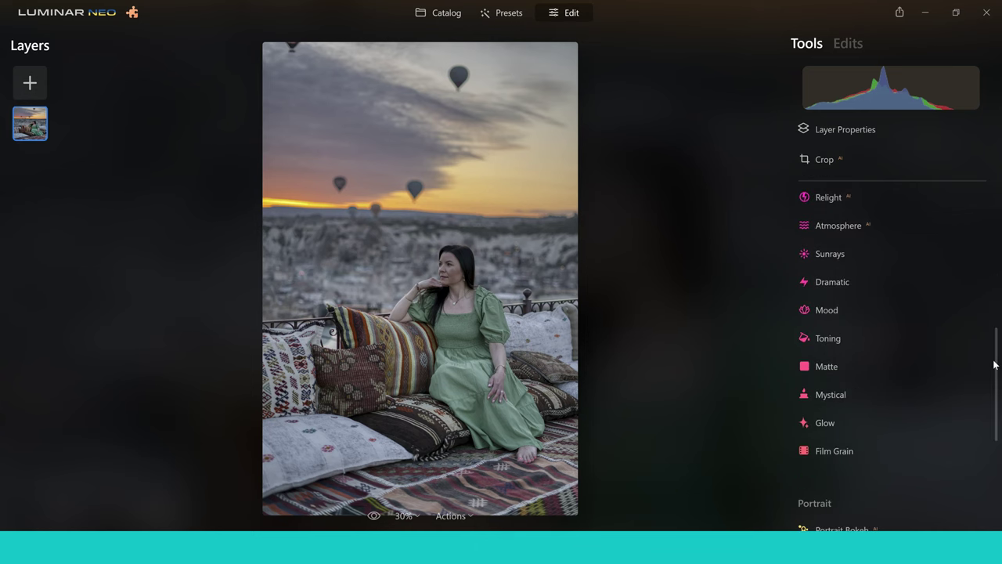
pyautogui.click(859, 320)
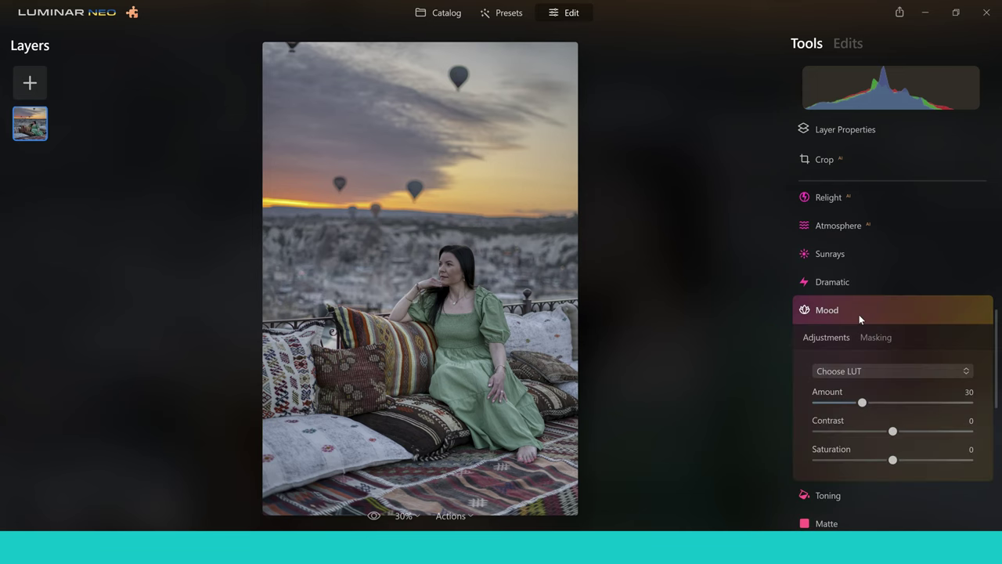
# Step: Apply the Long Beach LUT in Mood, compare with the original, and raise Amount to 57
pyautogui.click(969, 379)
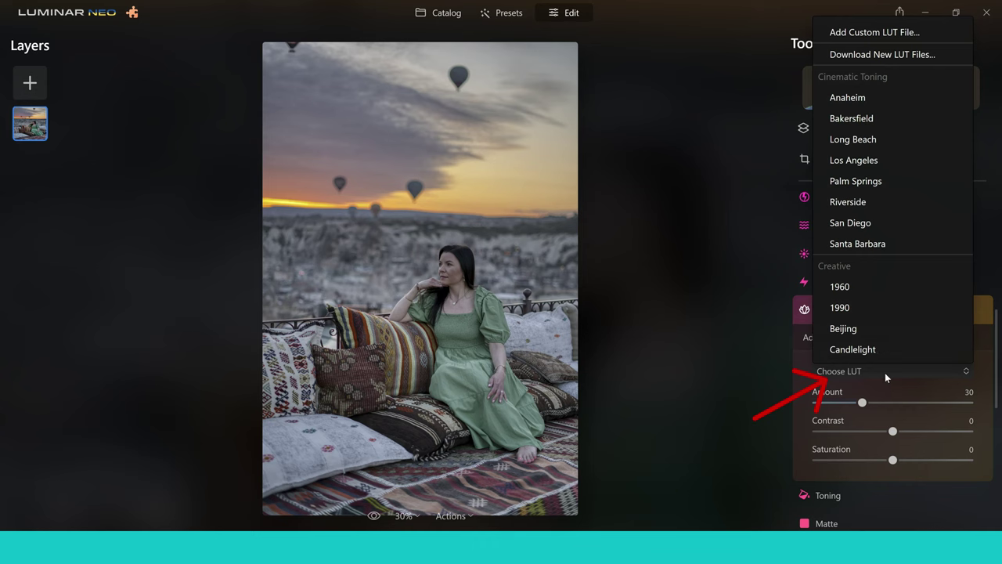
pyautogui.click(865, 130)
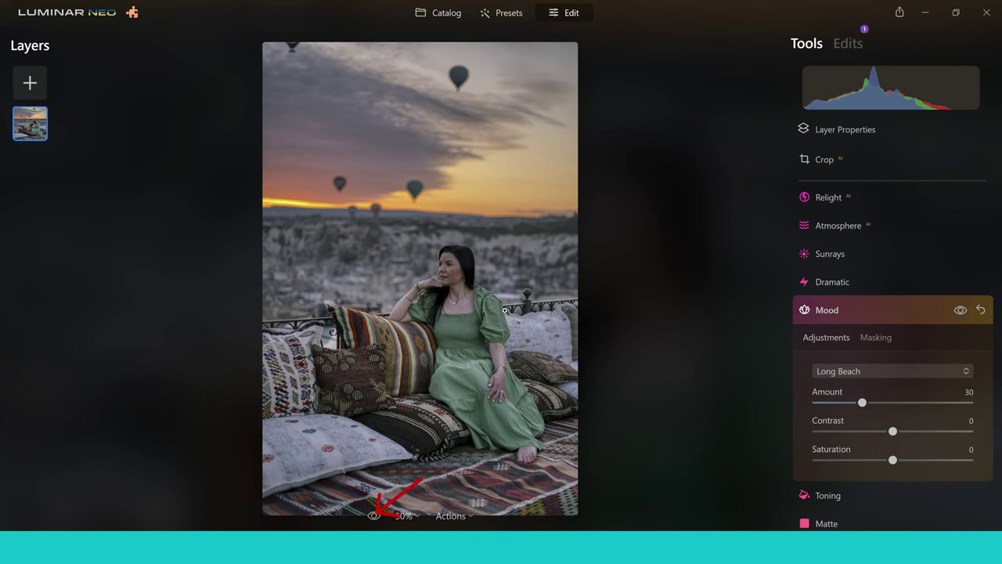
pyautogui.click(373, 516)
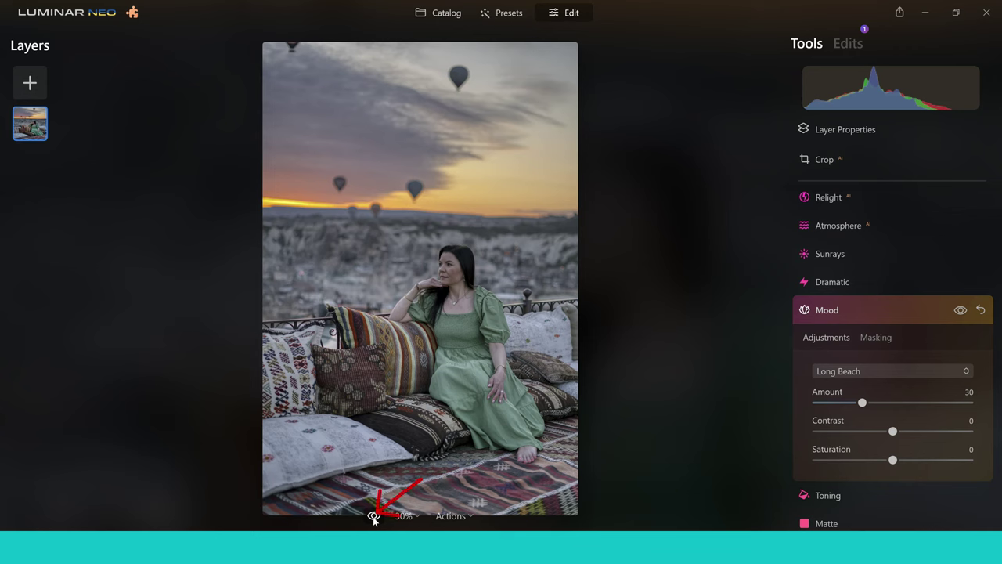
pyautogui.click(374, 516)
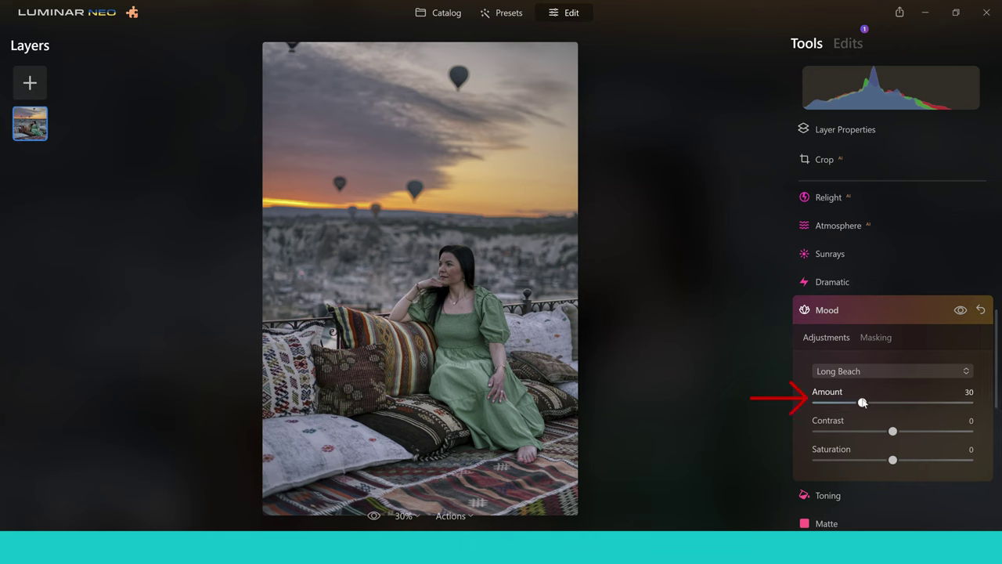
pyautogui.moveTo(863, 402); pyautogui.dragTo(904, 403)
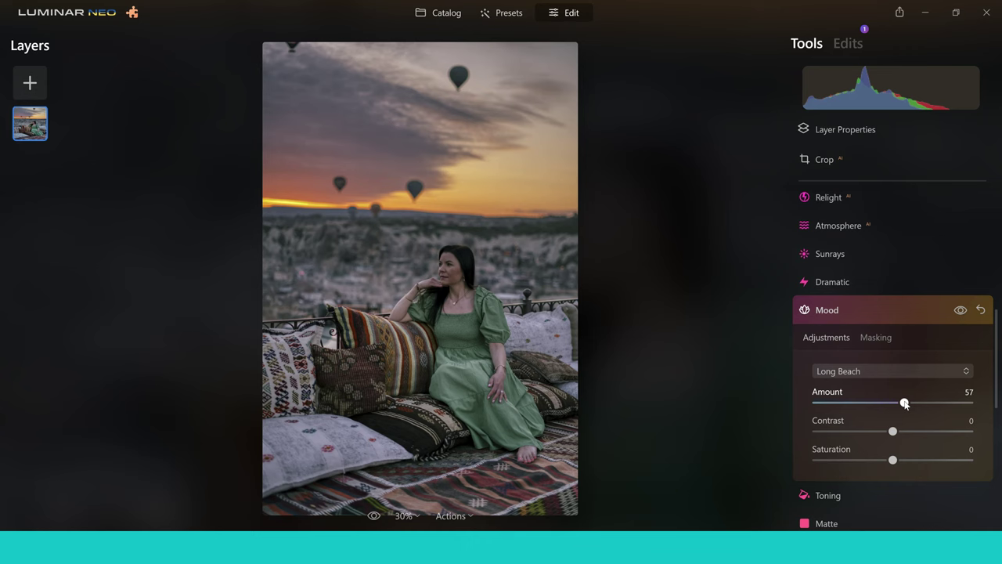
# Step: Set Mood Contrast to -2 and Saturation to 24, then compare against the original
pyautogui.moveTo(904, 404); pyautogui.dragTo(890, 438)
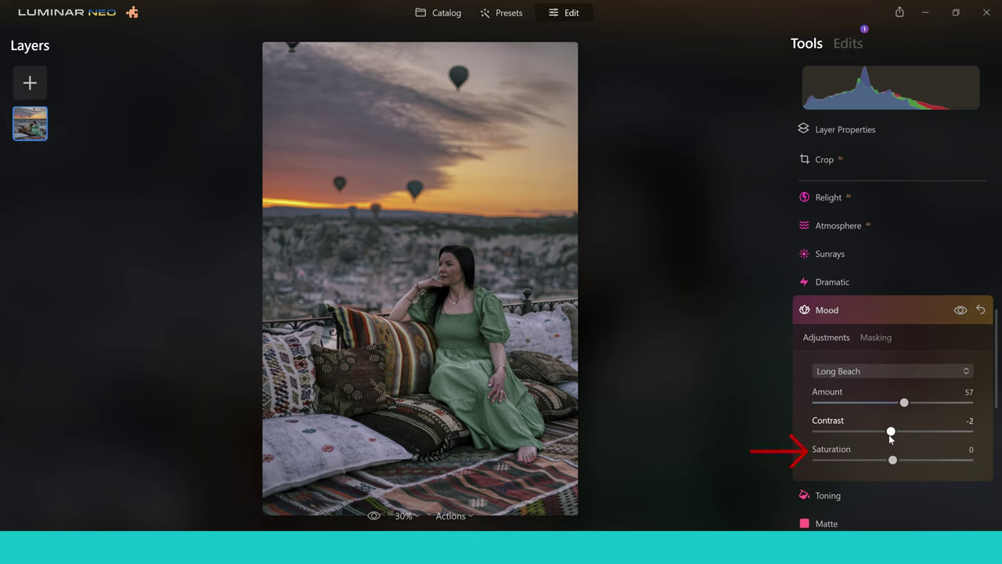
pyautogui.moveTo(895, 460); pyautogui.dragTo(913, 461)
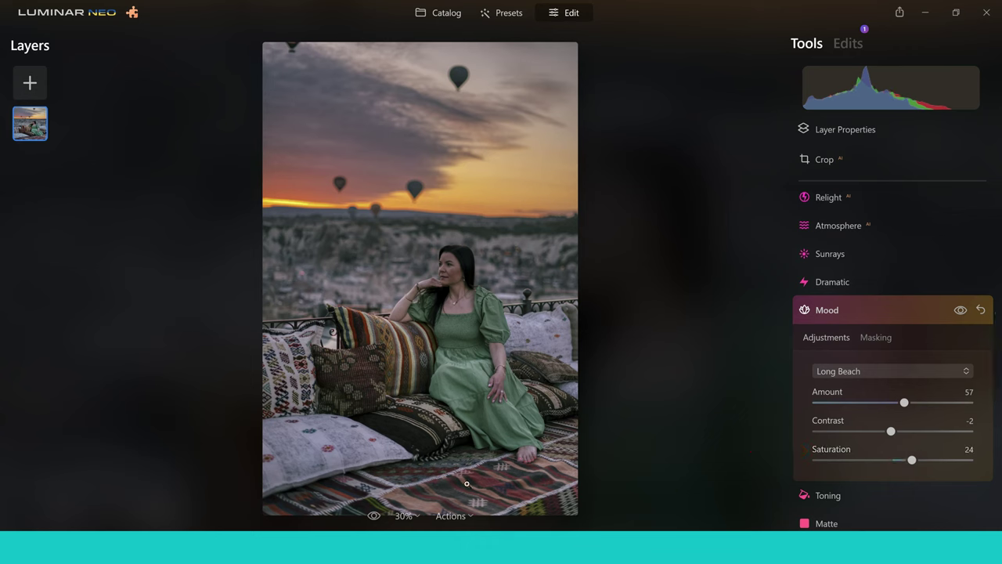
pyautogui.click(375, 517)
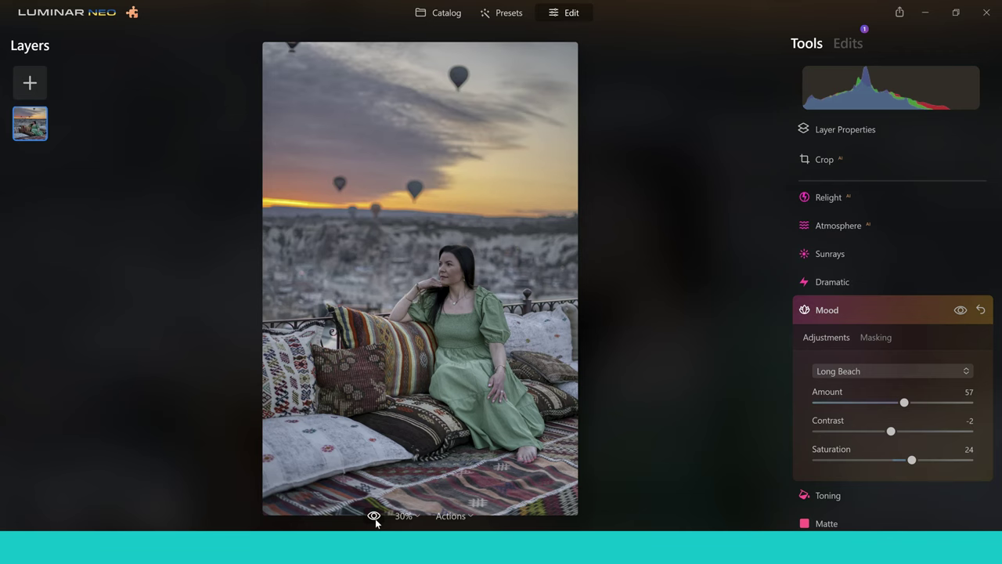
pyautogui.click(375, 516)
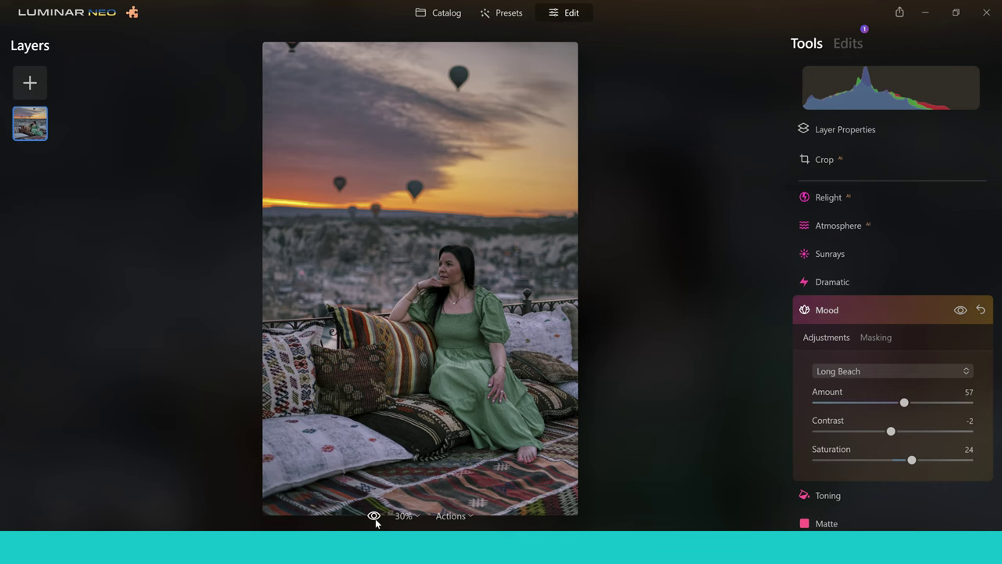
# Step: Browse the Mood LUT list down to Portrait Toning and back, leaving Long Beach applied
pyautogui.click(967, 373)
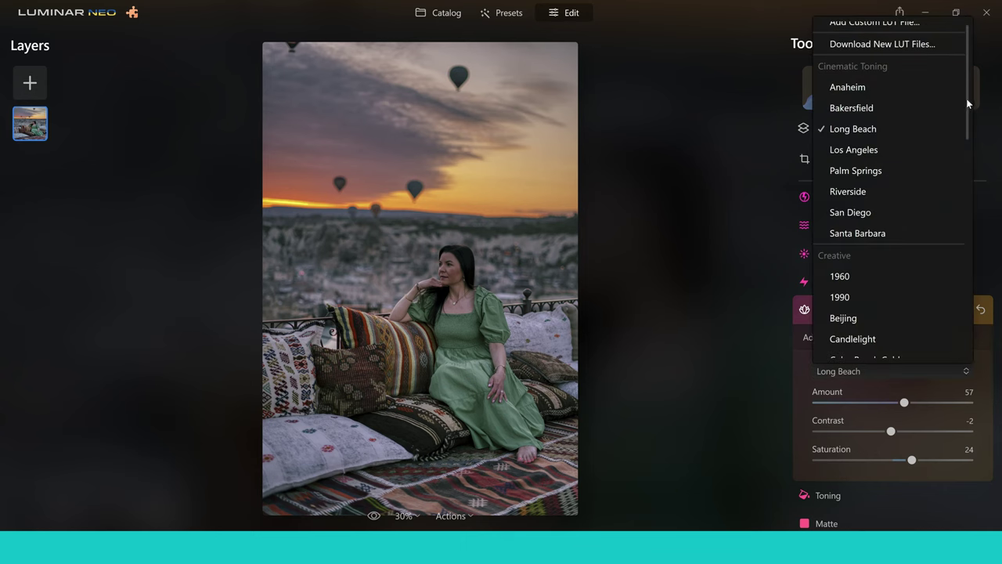
pyautogui.moveTo(966, 110); pyautogui.dragTo(956, 354)
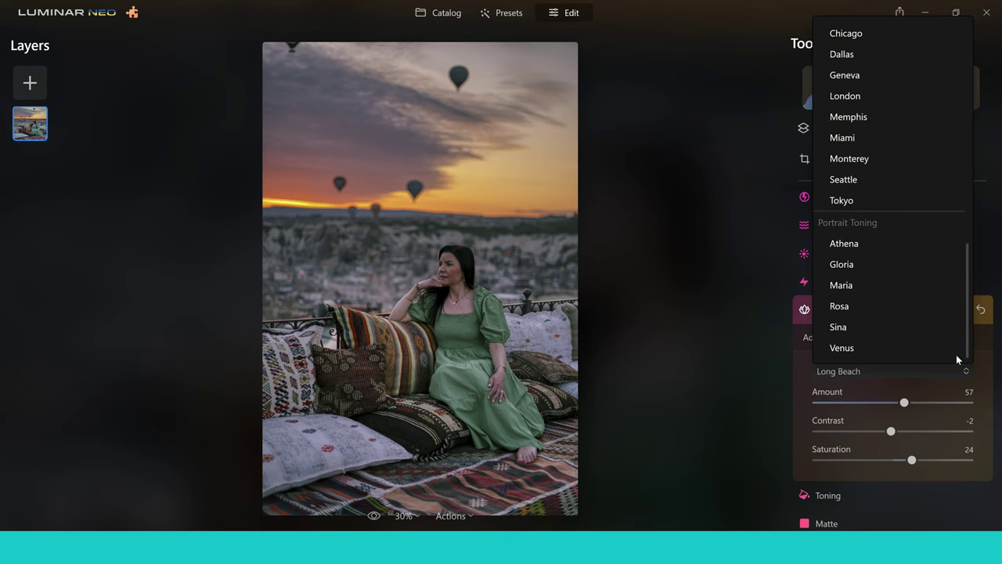
pyautogui.moveTo(965, 305); pyautogui.dragTo(967, 96)
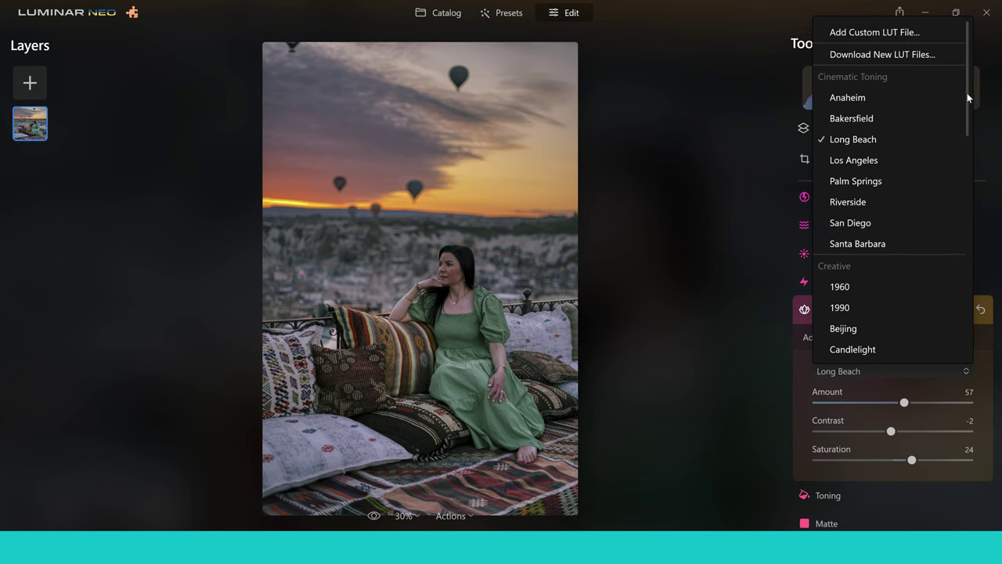